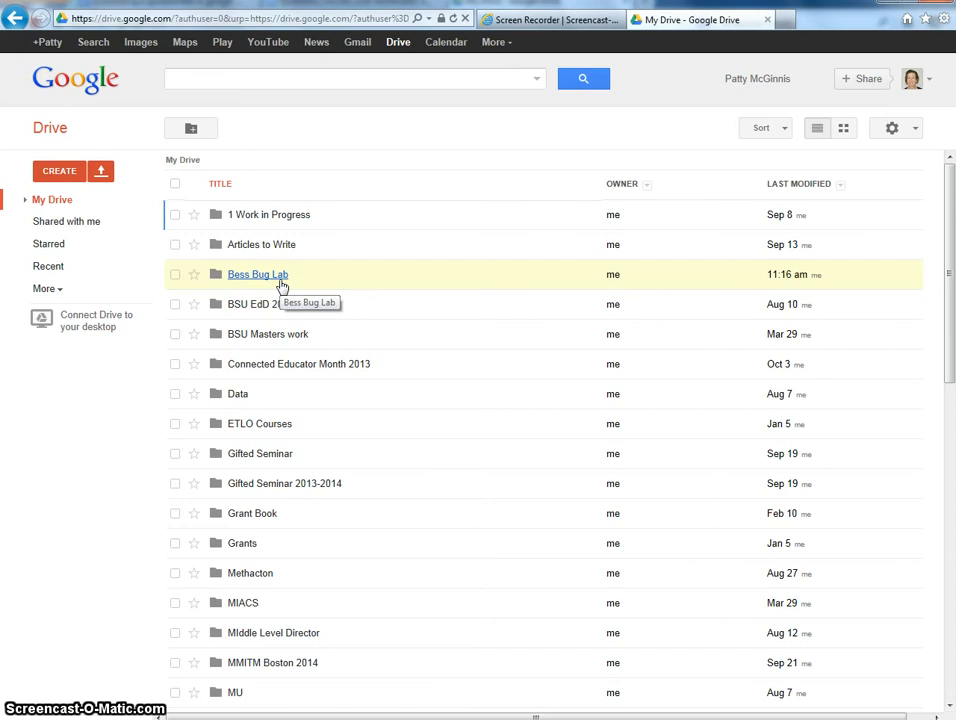
# - Create a text document in the Bess Bug Lab folder and enter "Bess Bug Lab Report" as its first line
pyautogui.click(271, 280)
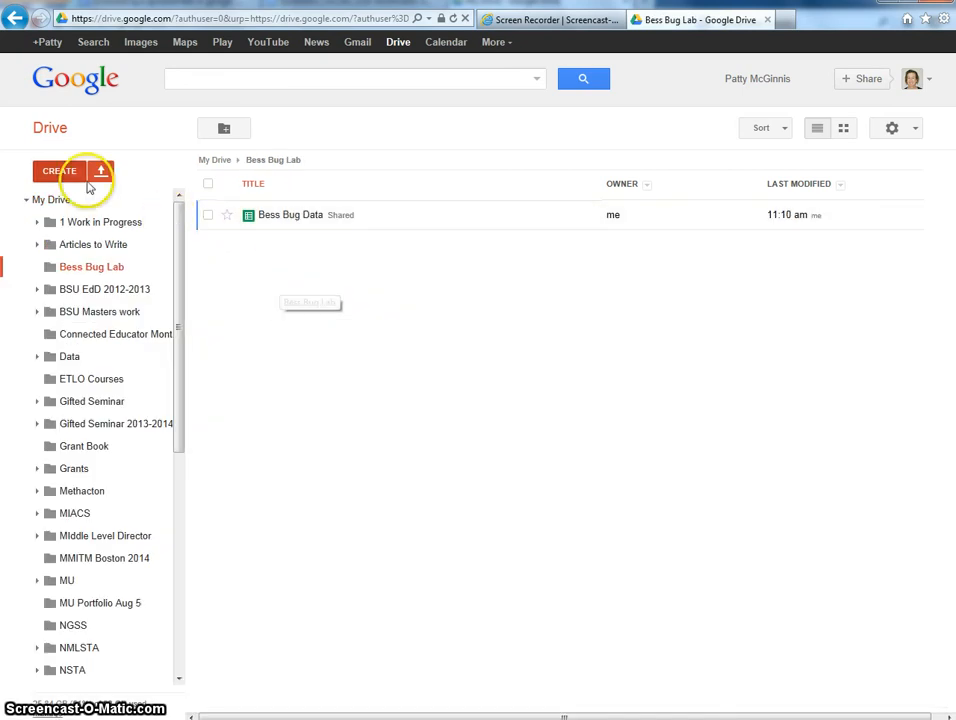
pyautogui.click(56, 173)
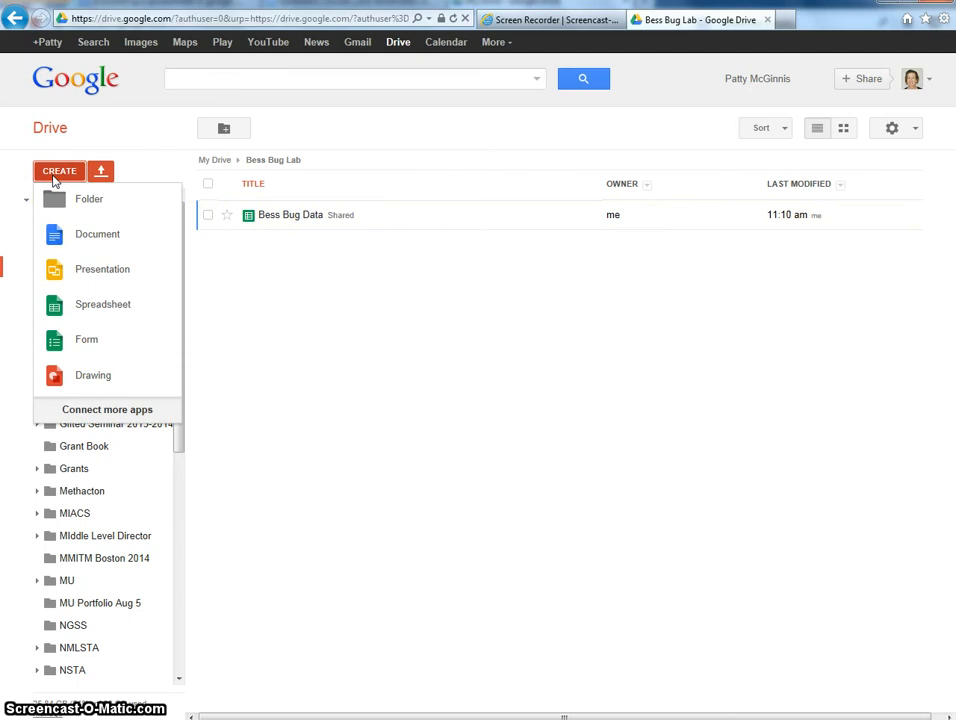
pyautogui.click(92, 238)
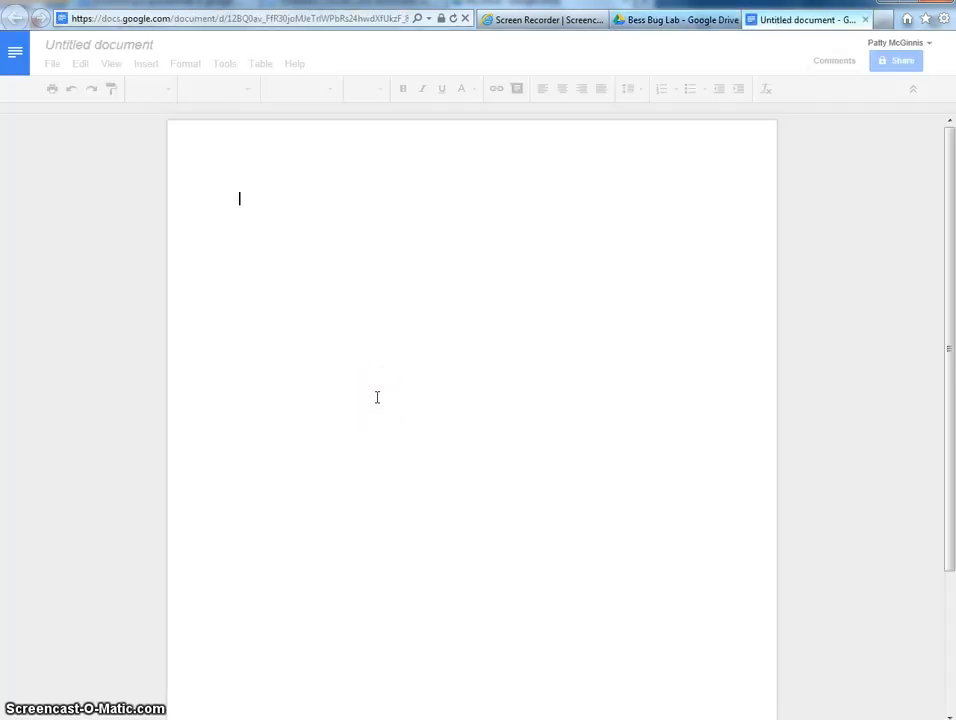
pyautogui.write('ess')
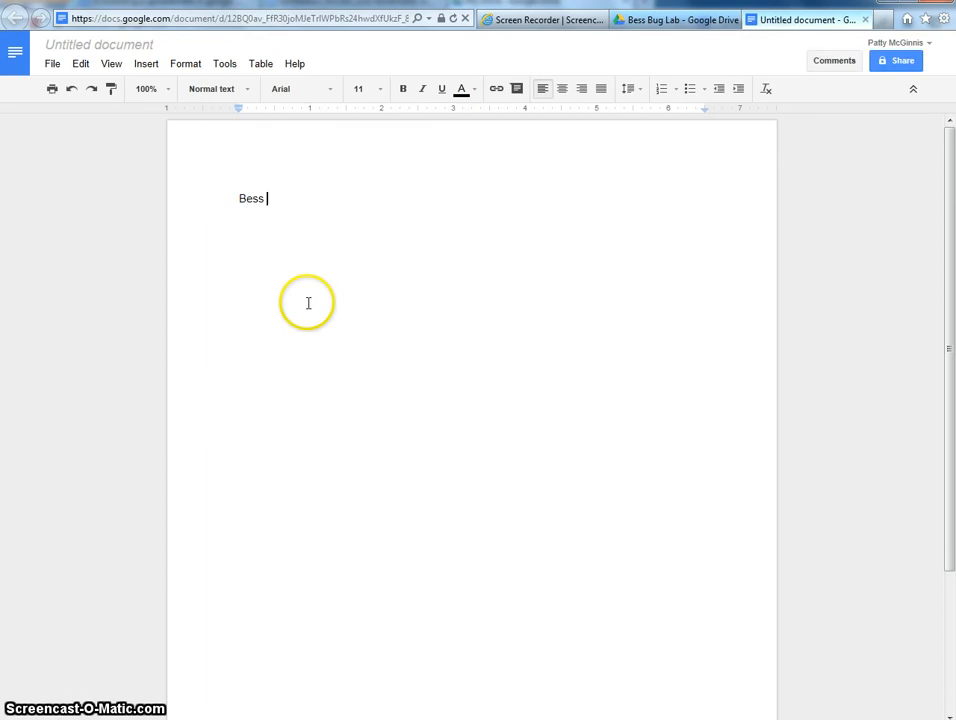
pyautogui.write(' Bug Lab Report')
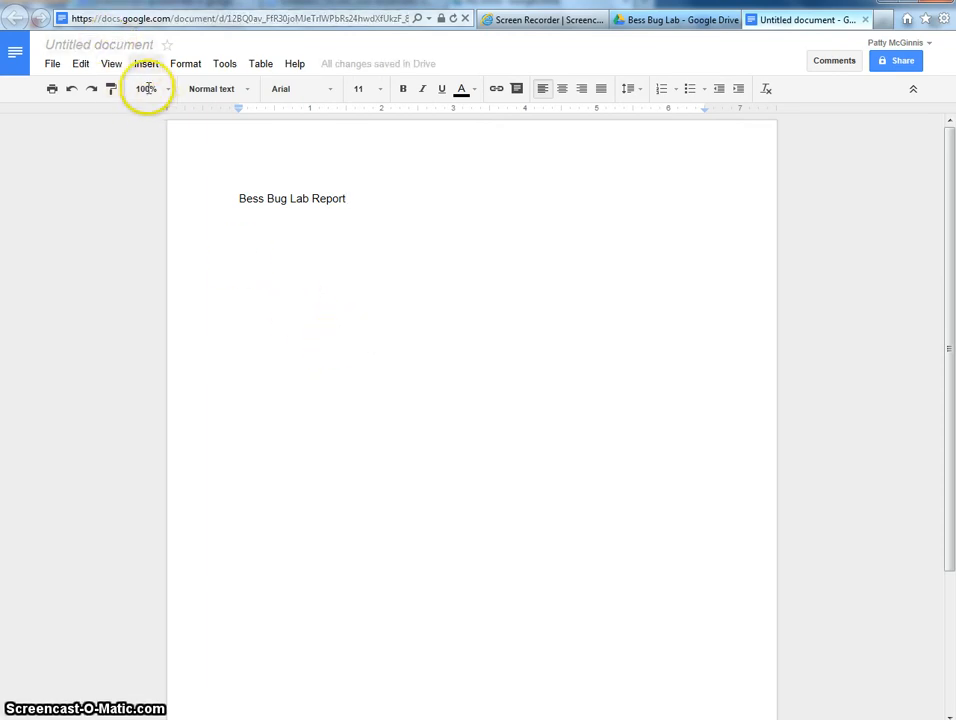
# - Rename the document with the author's surname followed by "Bess Bug Lab", and add a new line below the heading
pyautogui.click(124, 48)
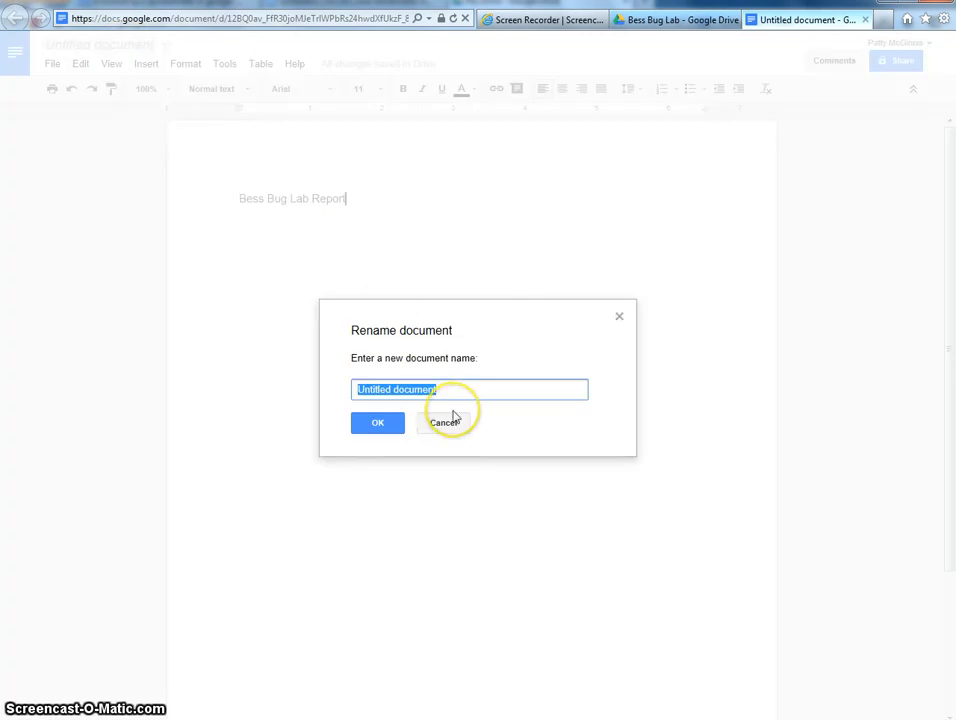
pyautogui.write('Bess B')
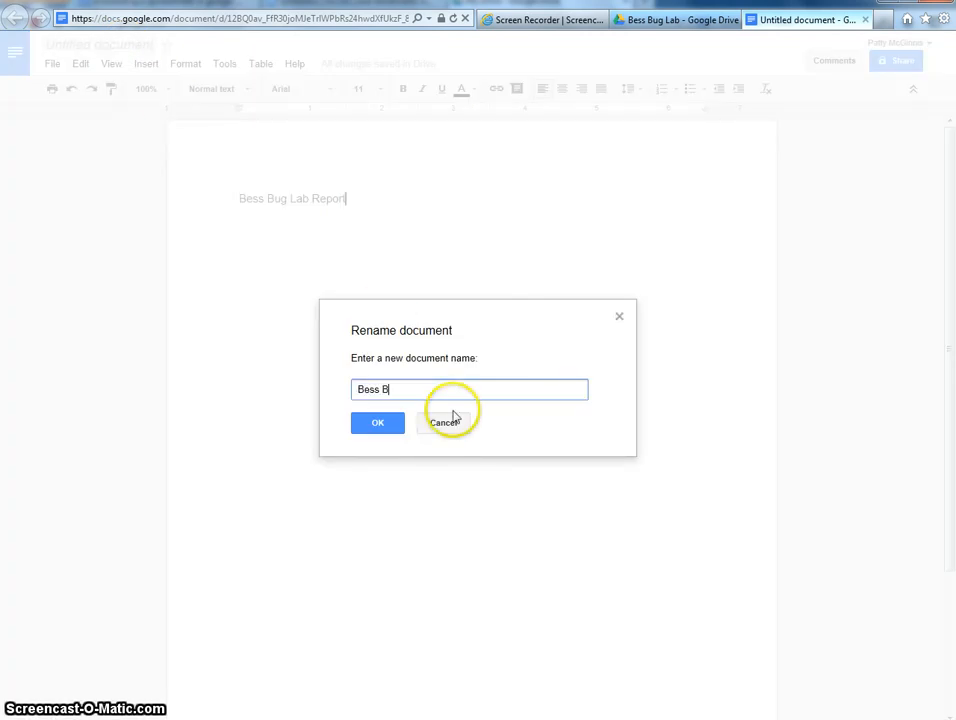
pyautogui.write('ug Lab')
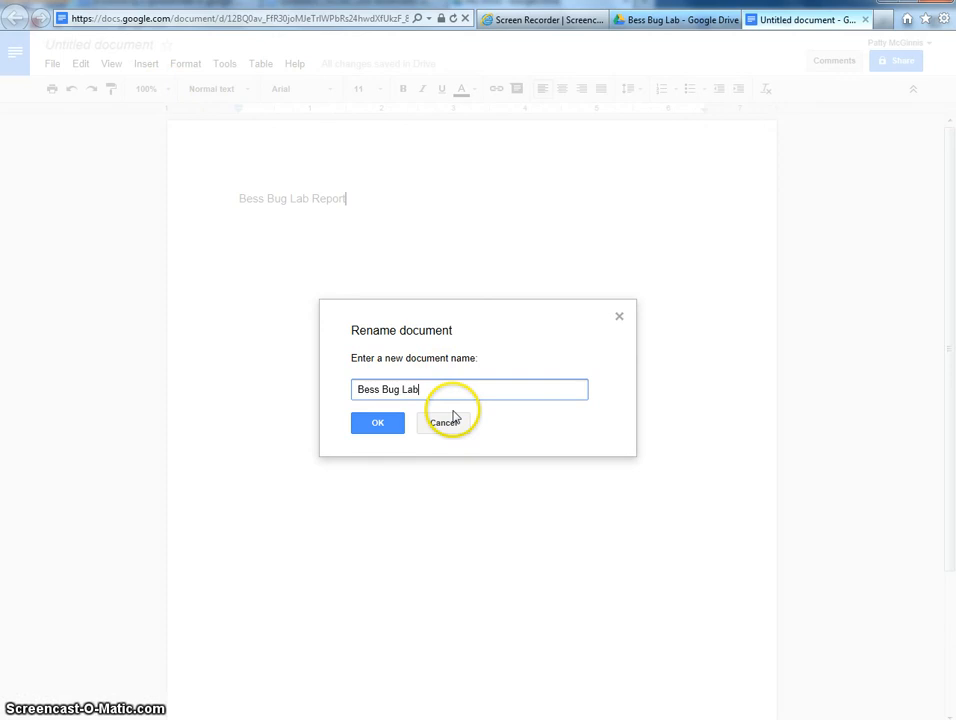
pyautogui.click(356, 389)
pyautogui.write('McGin')
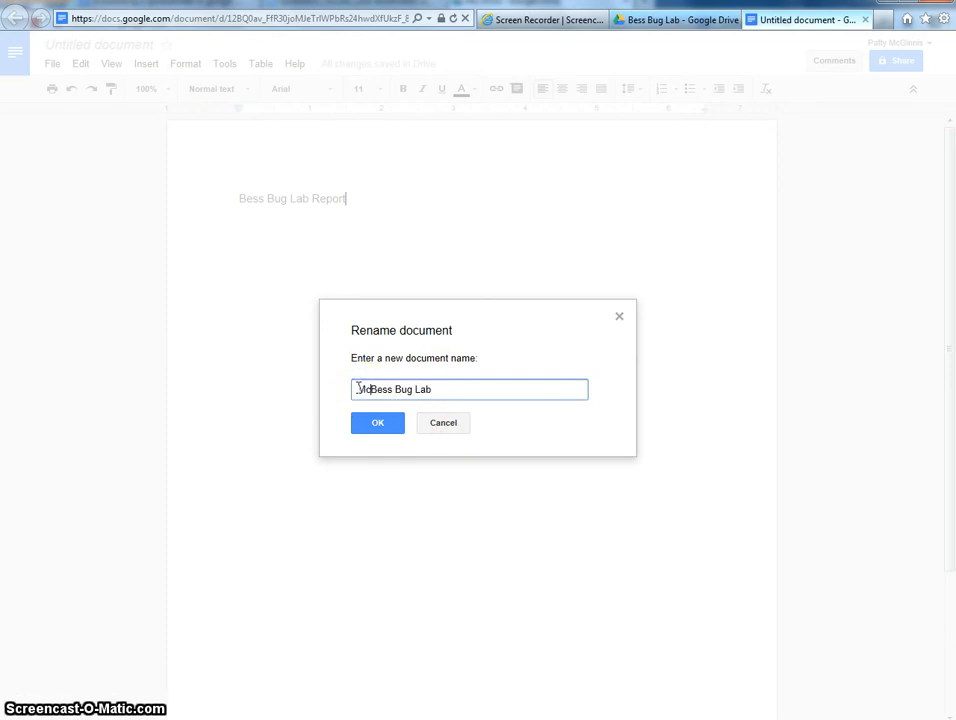
pyautogui.write('nis')
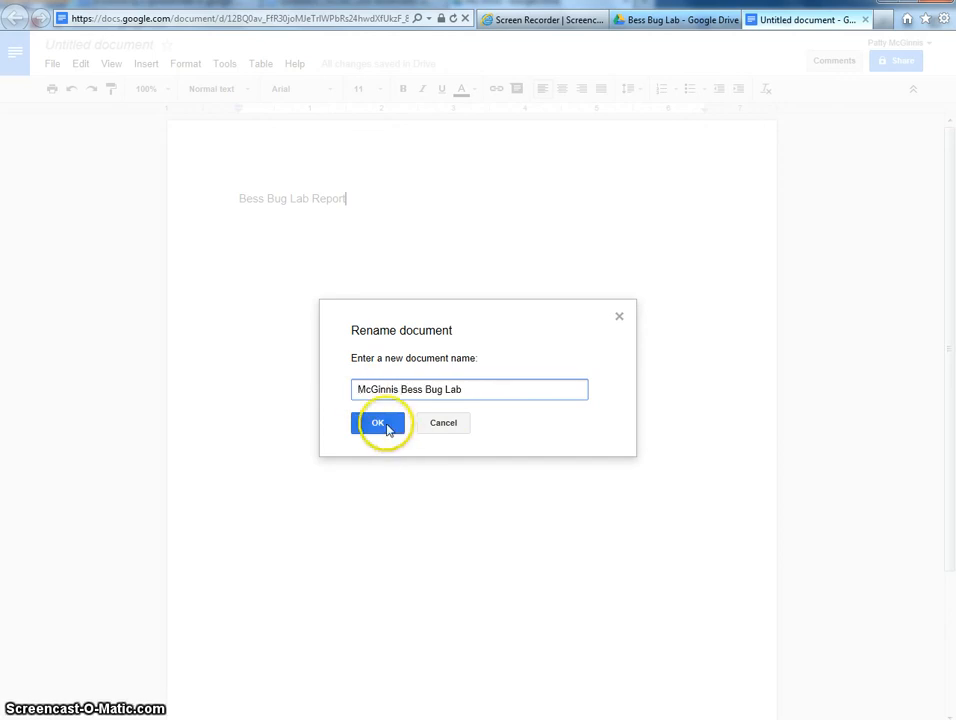
pyautogui.click(387, 428)
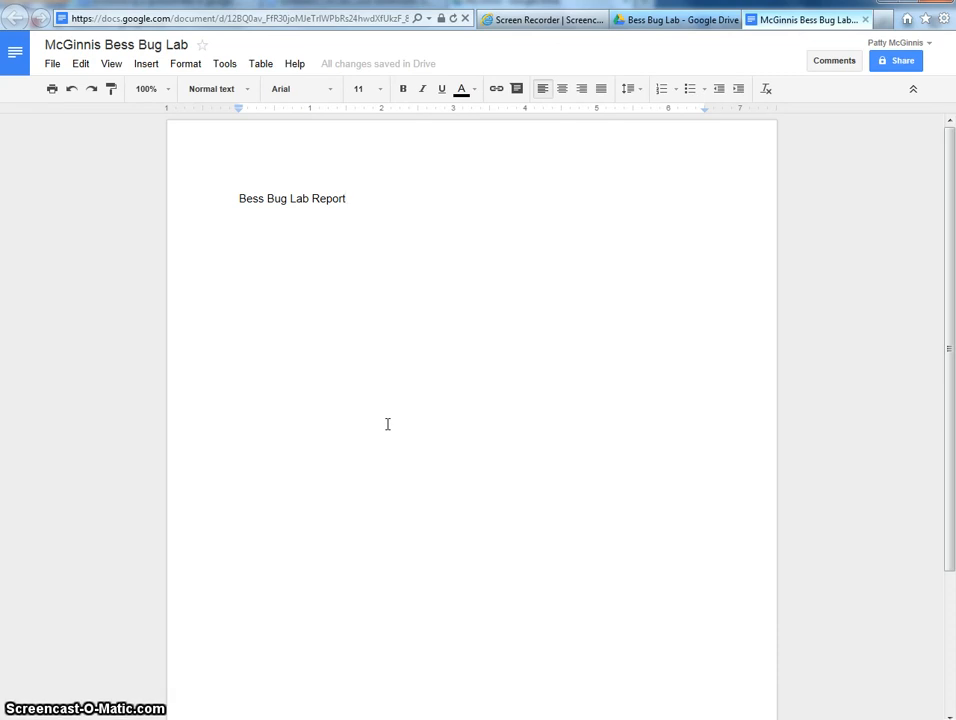
pyautogui.press('Return')
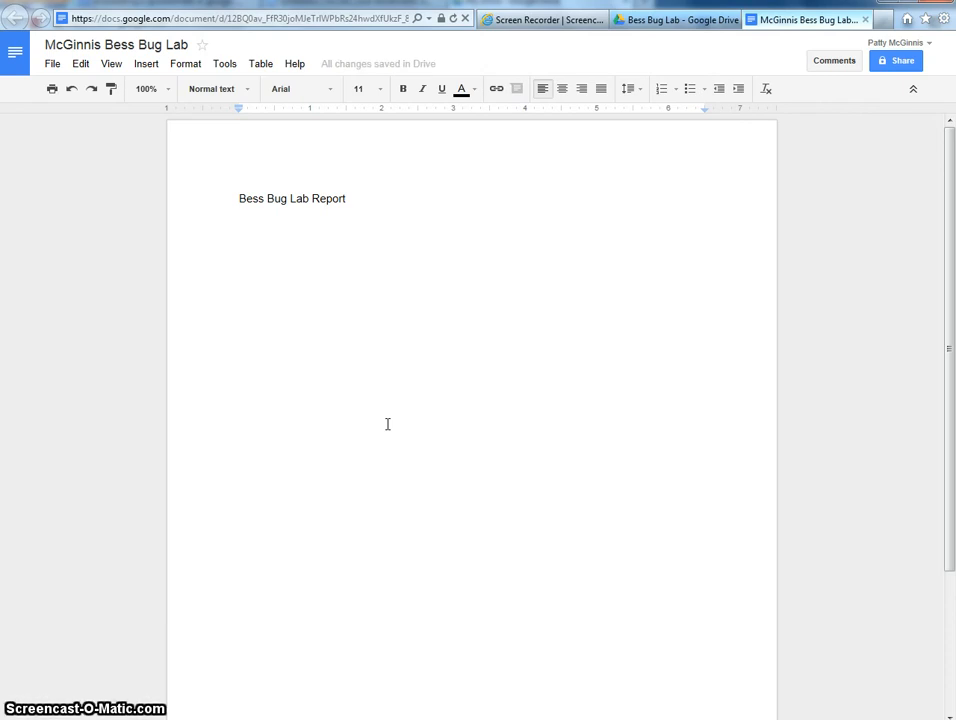
# - Open the Bess Bug Data spreadsheet from the Bess Bug Lab folder in Drive
pyautogui.click(636, 22)
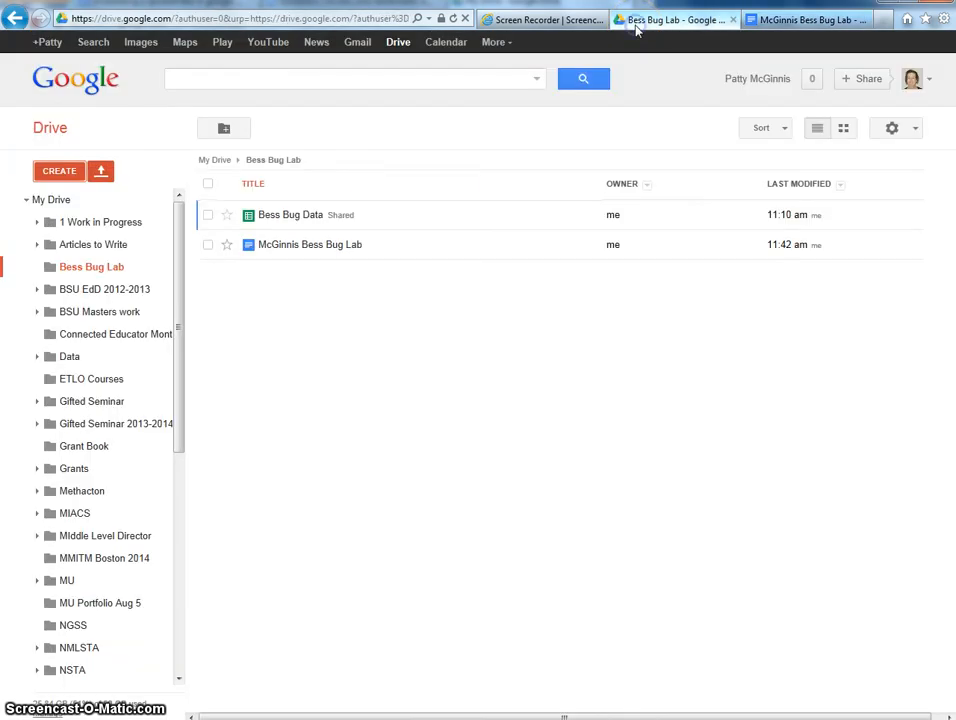
pyautogui.click(282, 220)
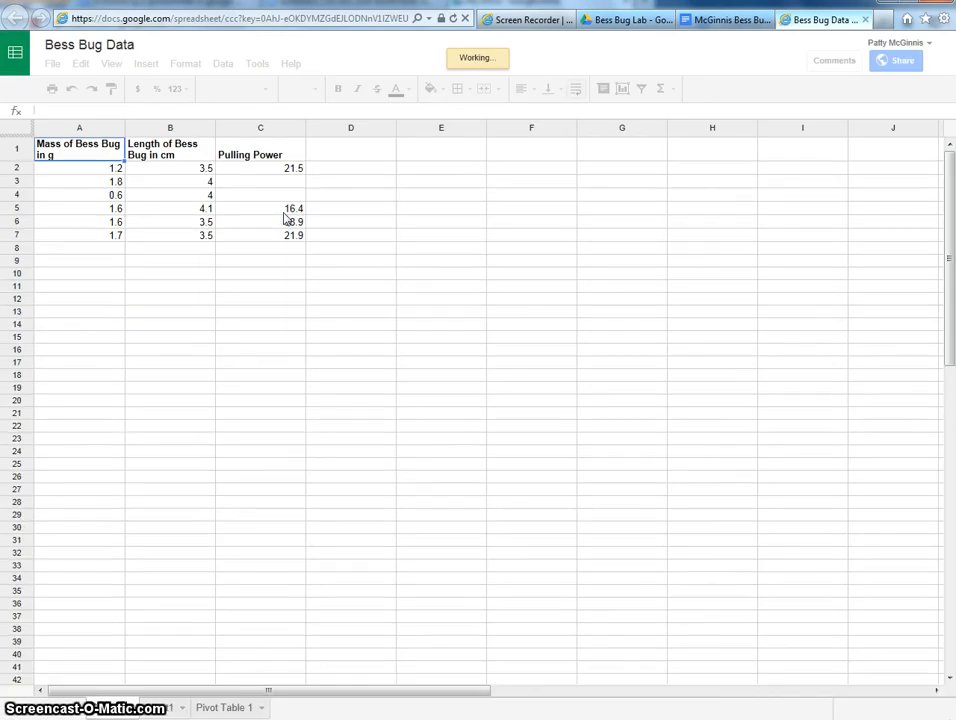
pyautogui.click(188, 275)
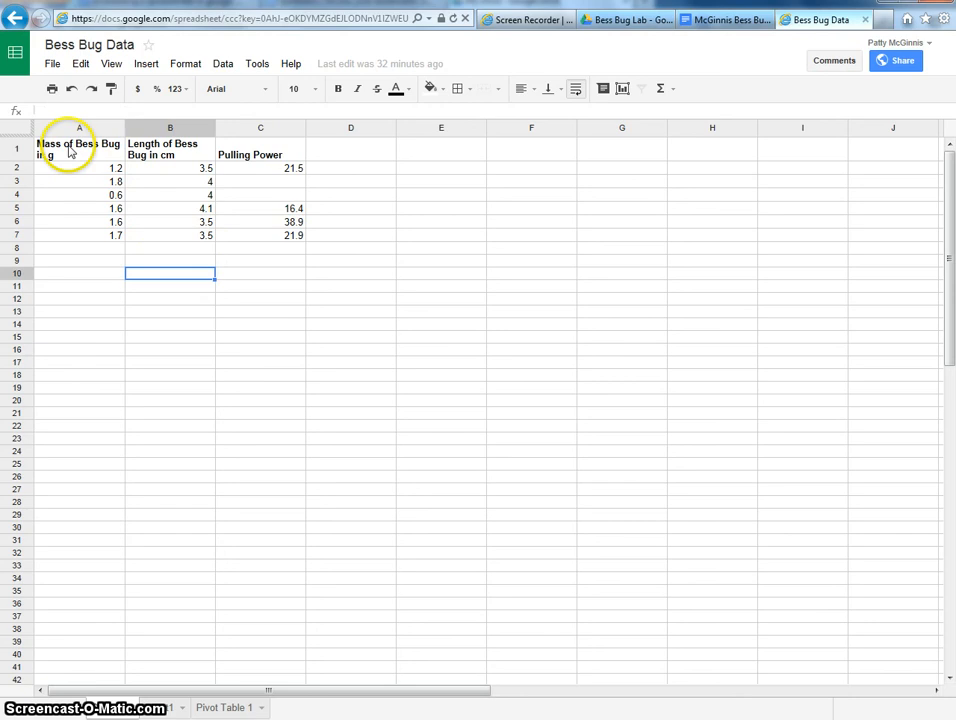
# - Start a chart from the mass and length data in A1:B7, using the recommended vertical column chart type
pyautogui.moveTo(70, 150); pyautogui.dragTo(148, 234)
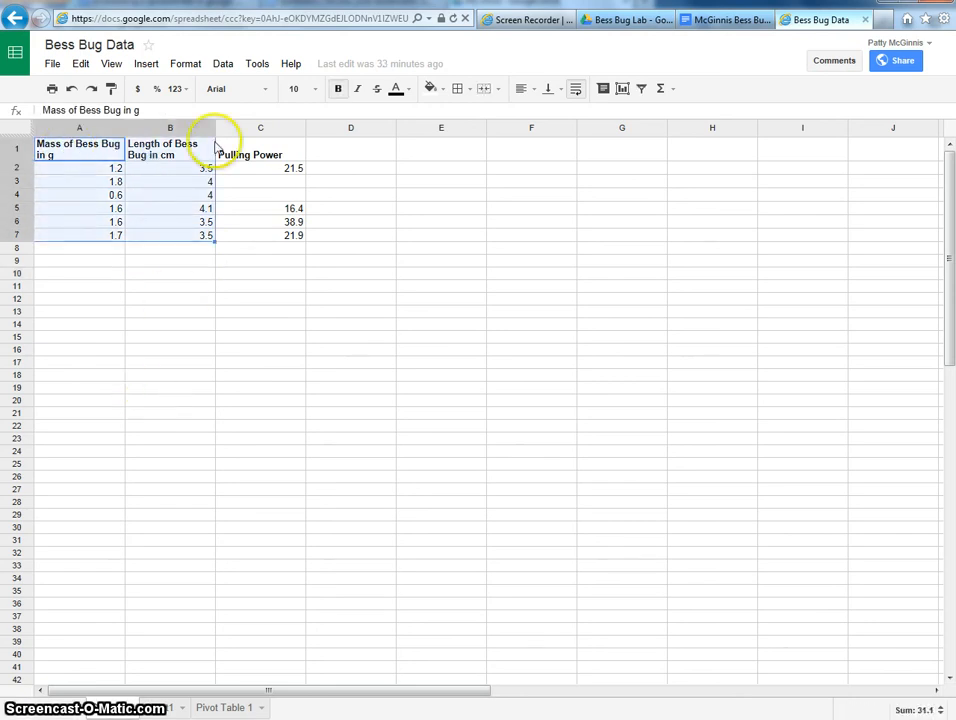
pyautogui.click(146, 68)
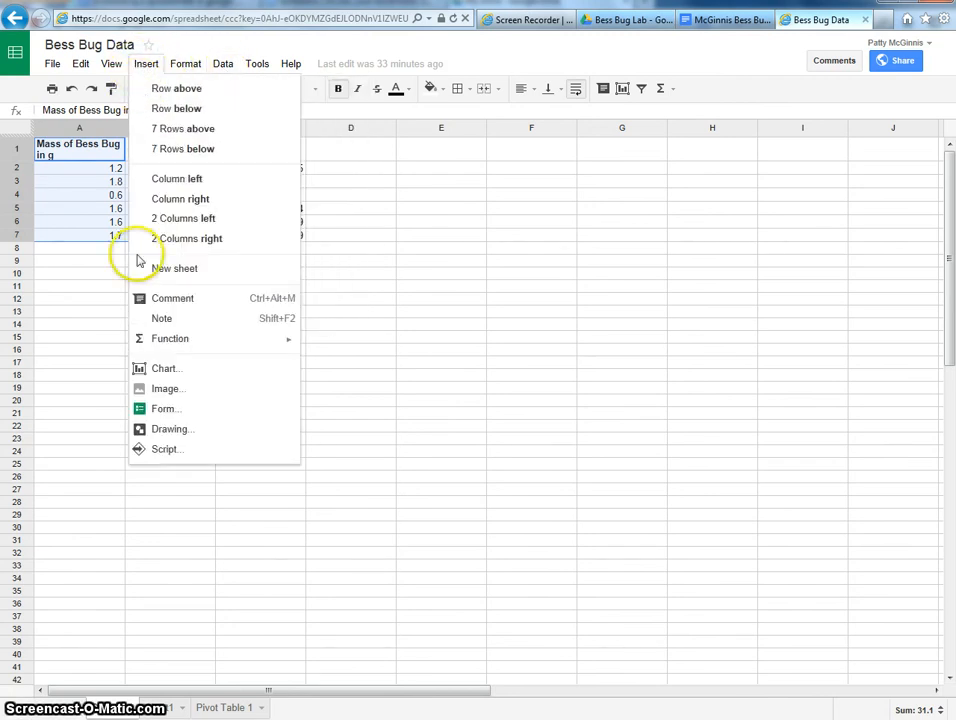
pyautogui.click(161, 369)
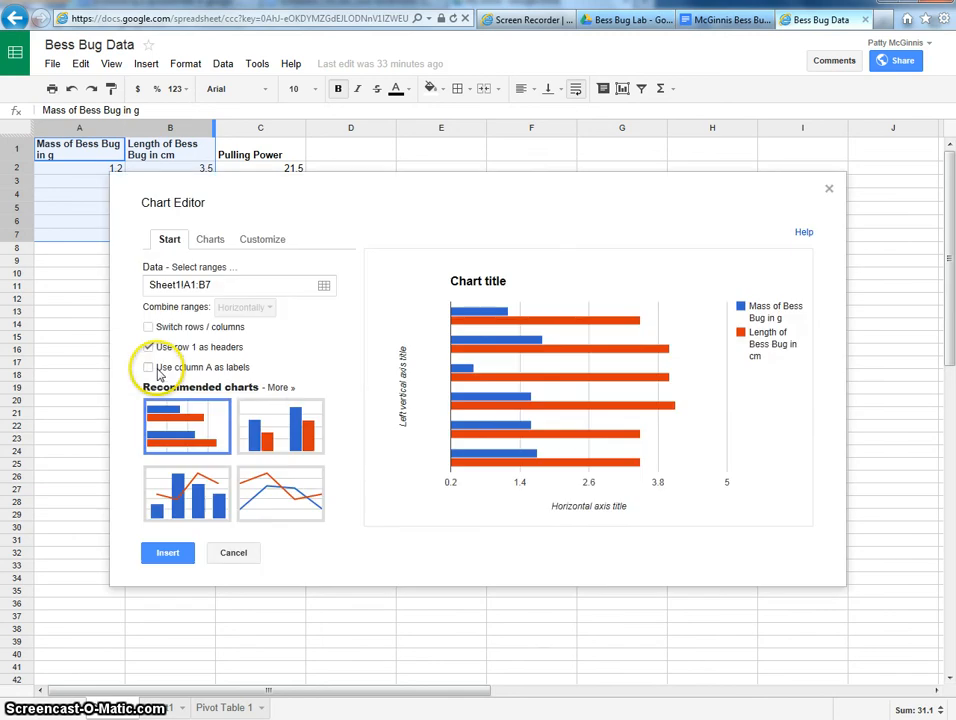
pyautogui.click(305, 427)
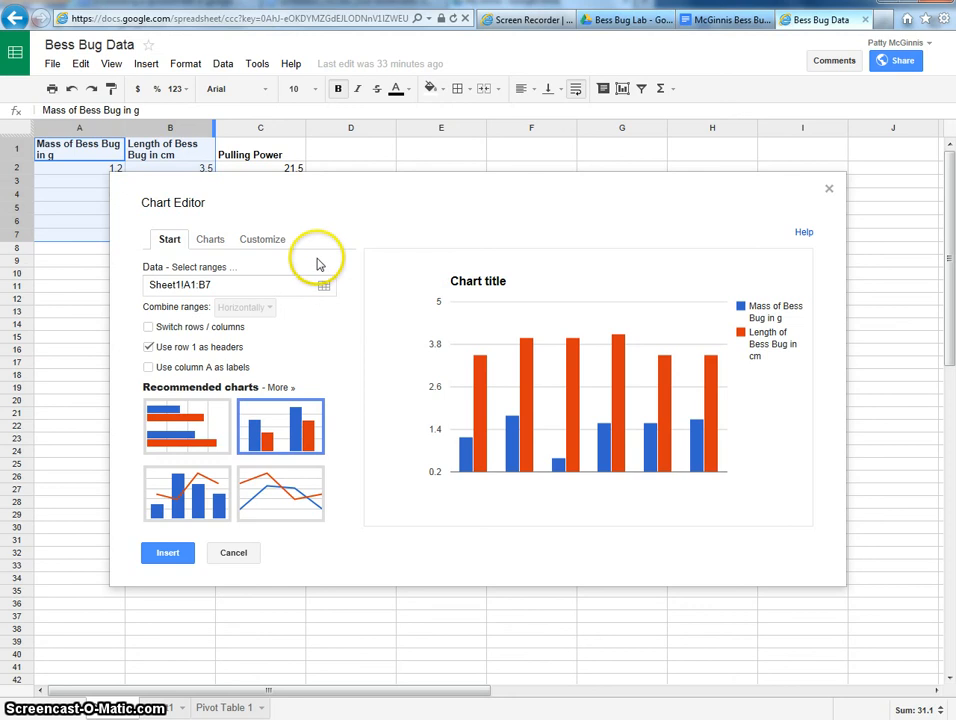
# - Title the chart "Bess Bug Masses and Lengths" and insert it into the sheet
pyautogui.click(263, 245)
pyautogui.moveTo(201, 336); pyautogui.dragTo(150, 334)
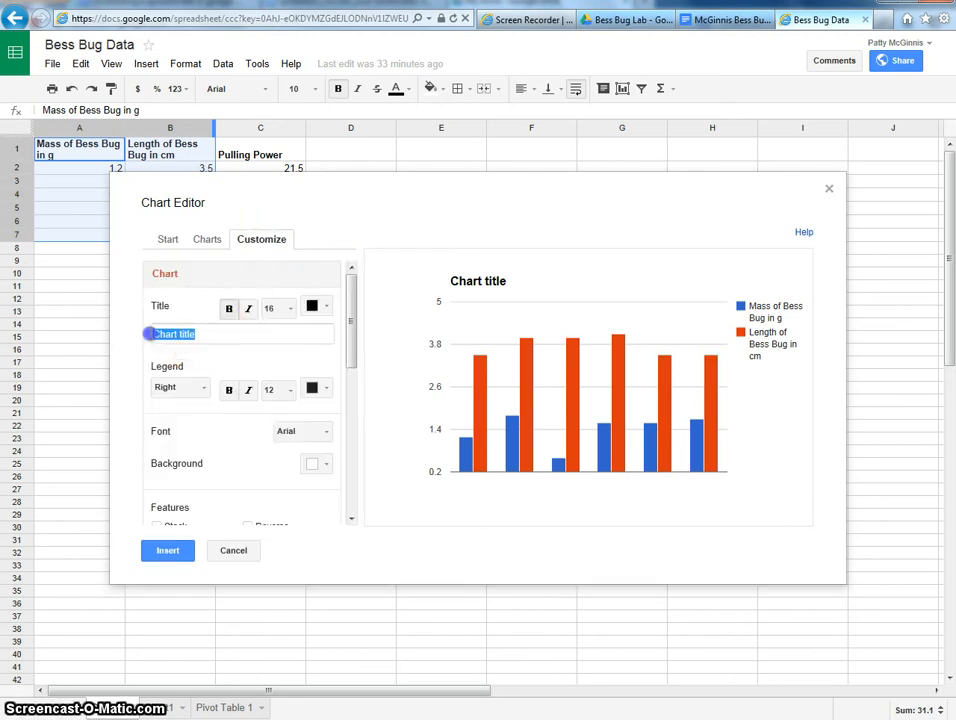
pyautogui.write('Bess Bug Masses and')
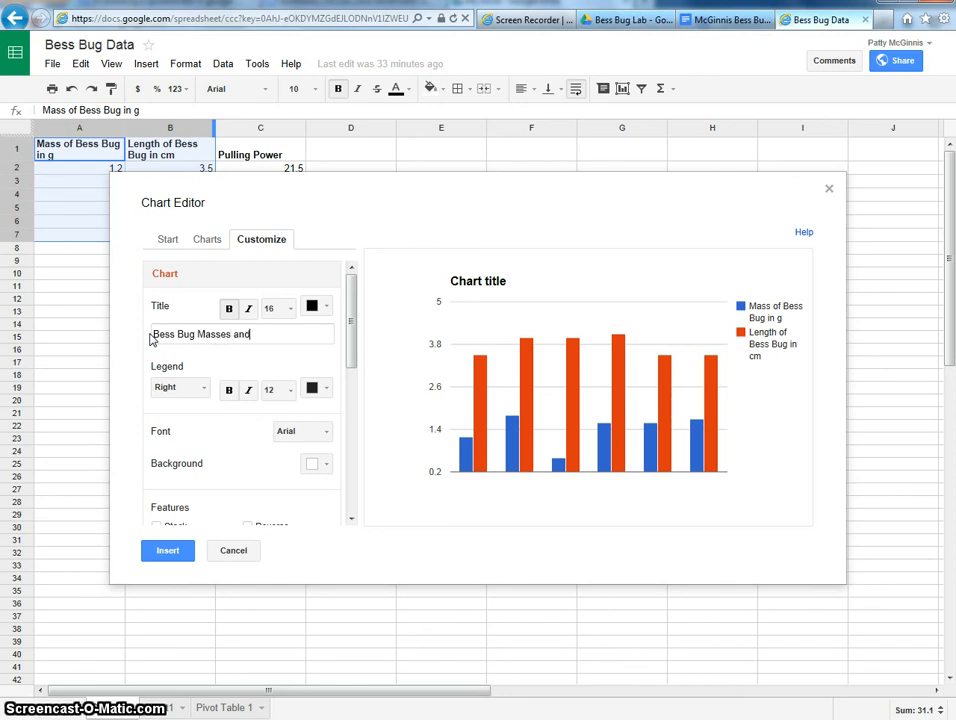
pyautogui.write(' Lengths')
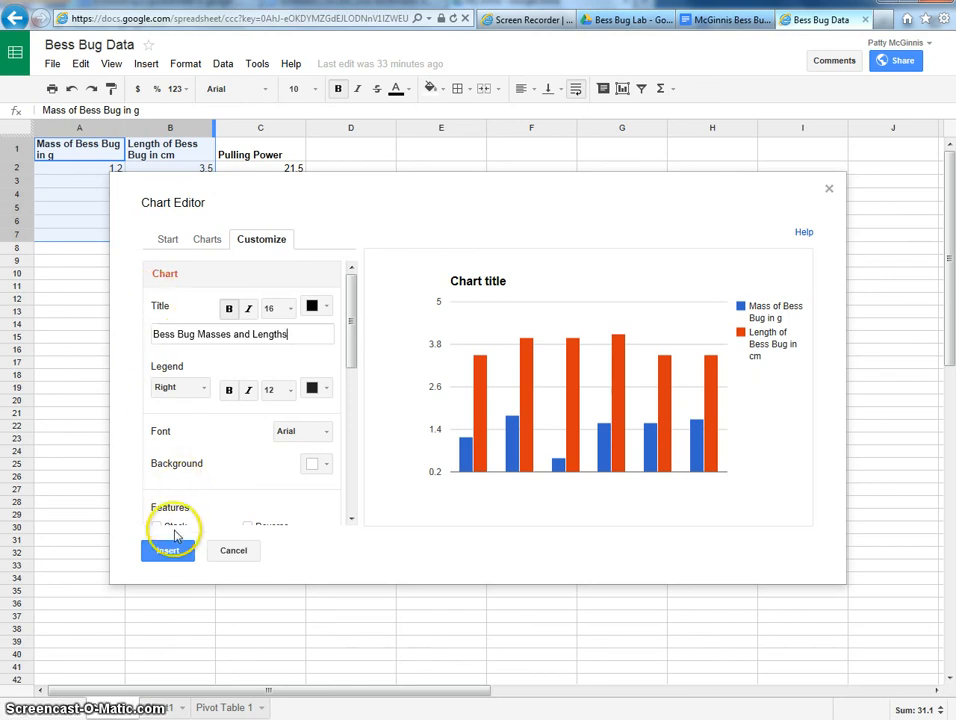
pyautogui.click(177, 551)
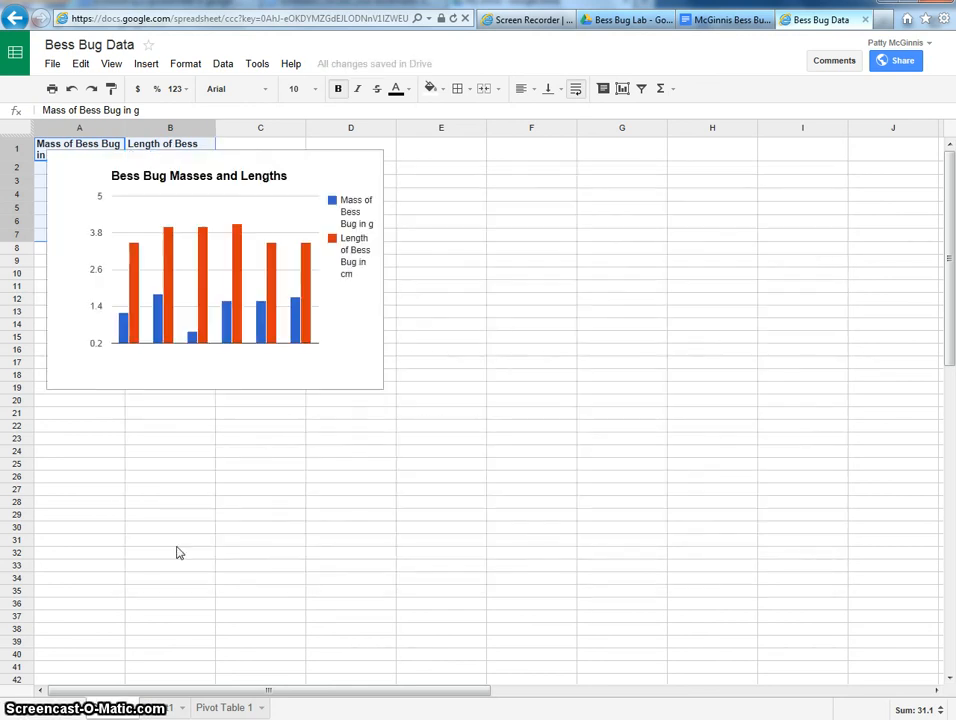
# - Copy the Bess Bug Masses and Lengths chart, allowing the webpage to access the clipboard
pyautogui.click(315, 187)
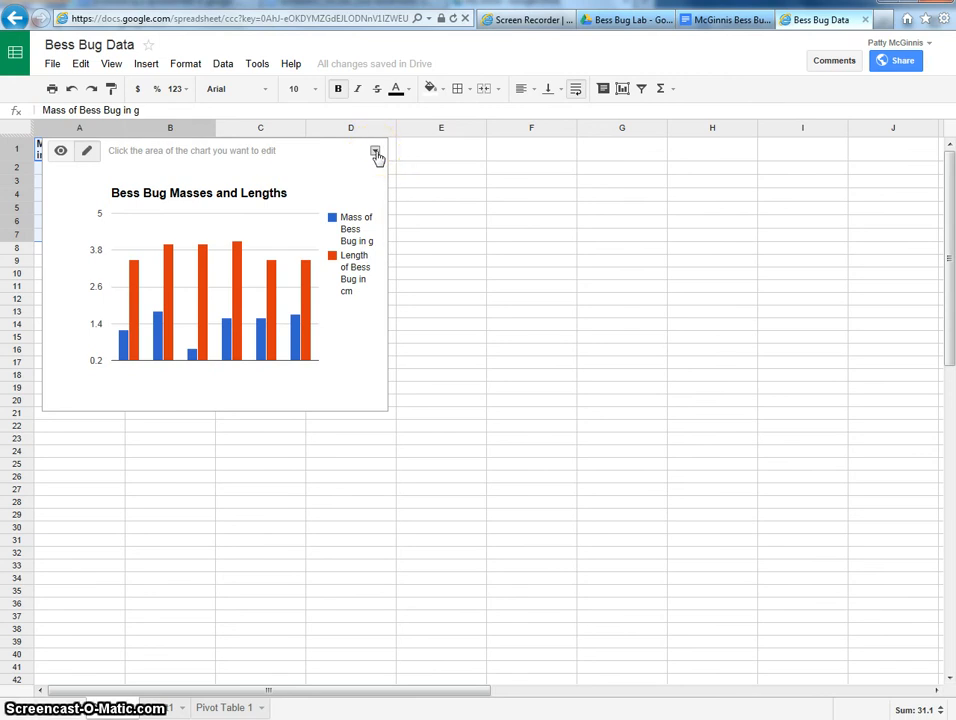
pyautogui.click(375, 152)
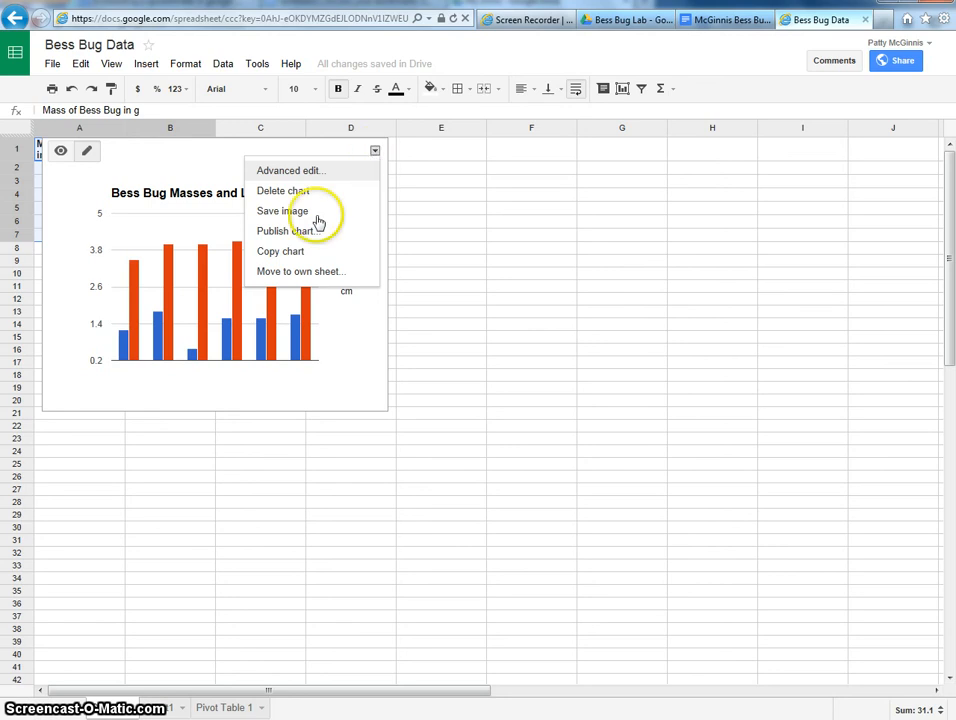
pyautogui.click(292, 257)
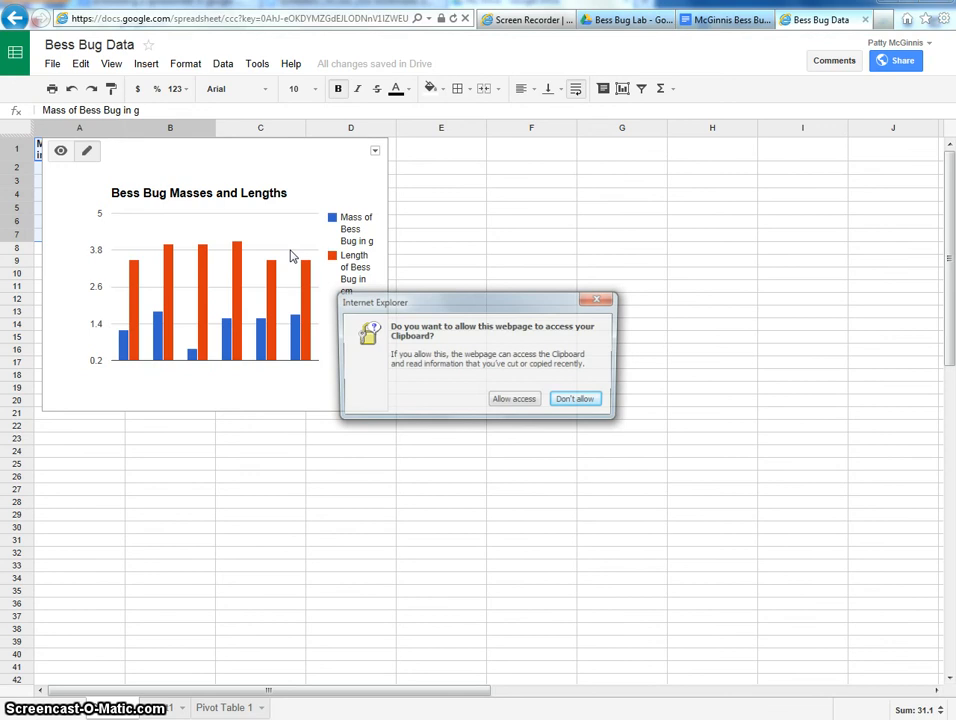
pyautogui.click(513, 403)
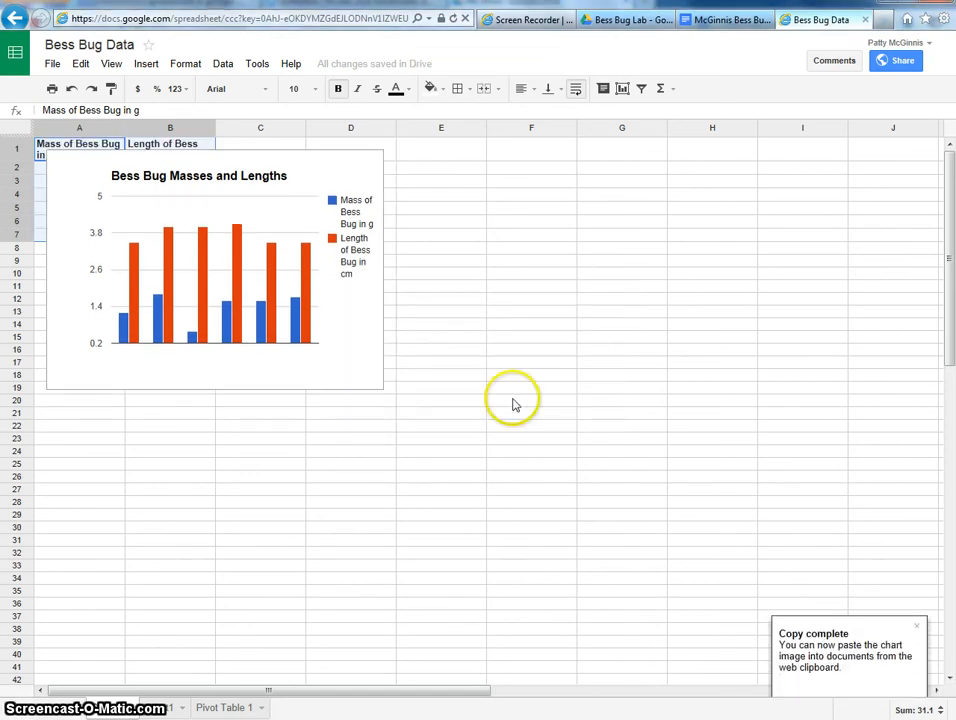
# - In the lab report document, paste the Bess Bug Masses and Lengths chart from the web clipboard below the heading, and place the cursor after the heading
pyautogui.click(712, 21)
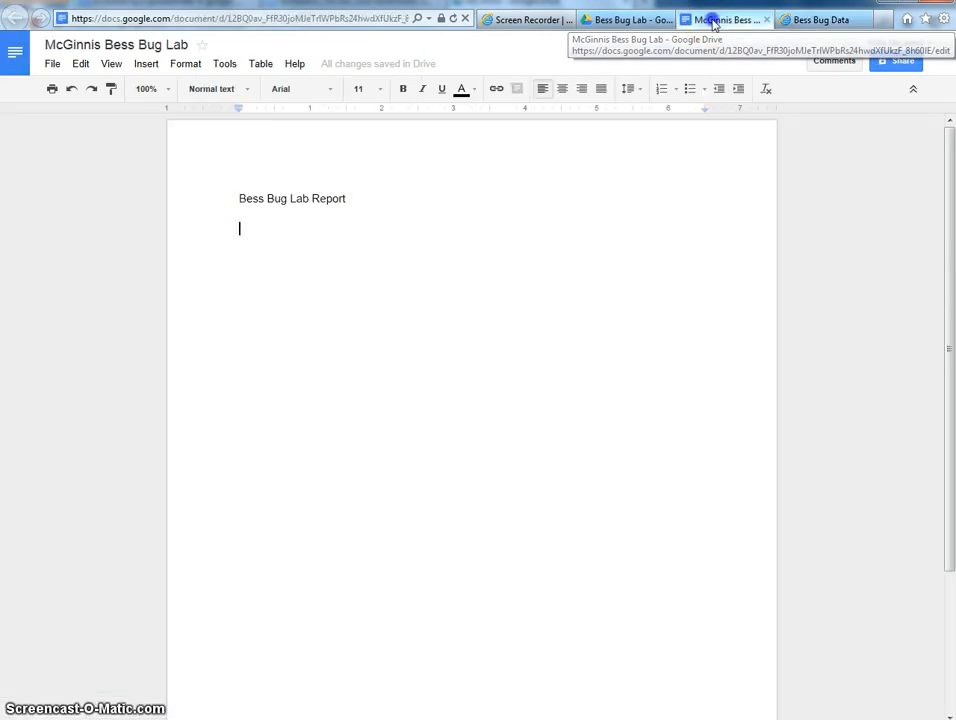
pyautogui.click(341, 316)
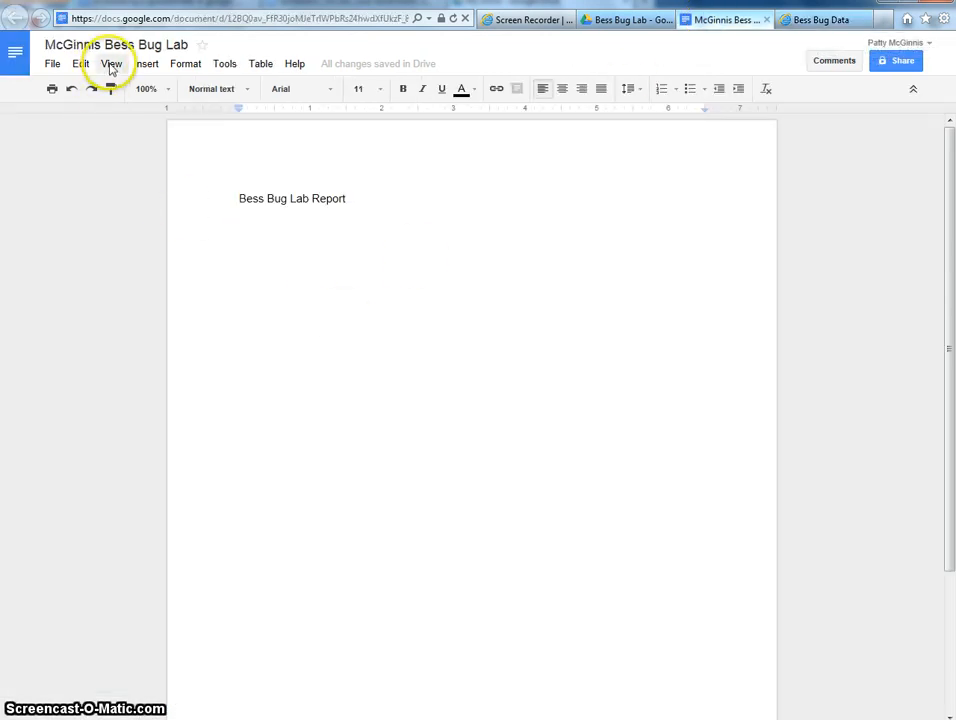
pyautogui.click(141, 66)
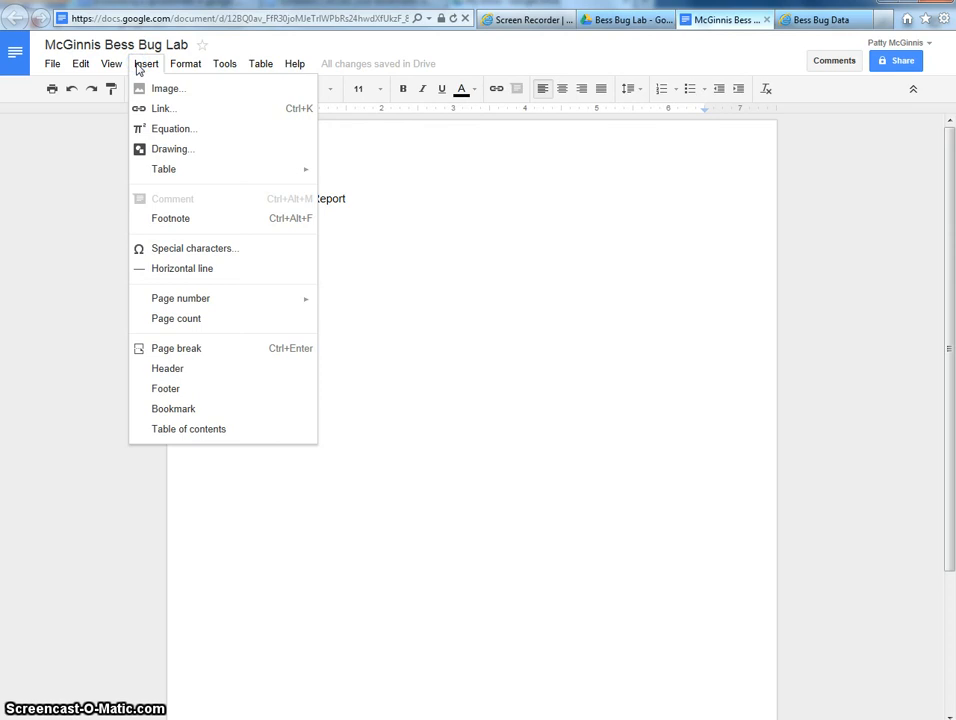
pyautogui.click(52, 64)
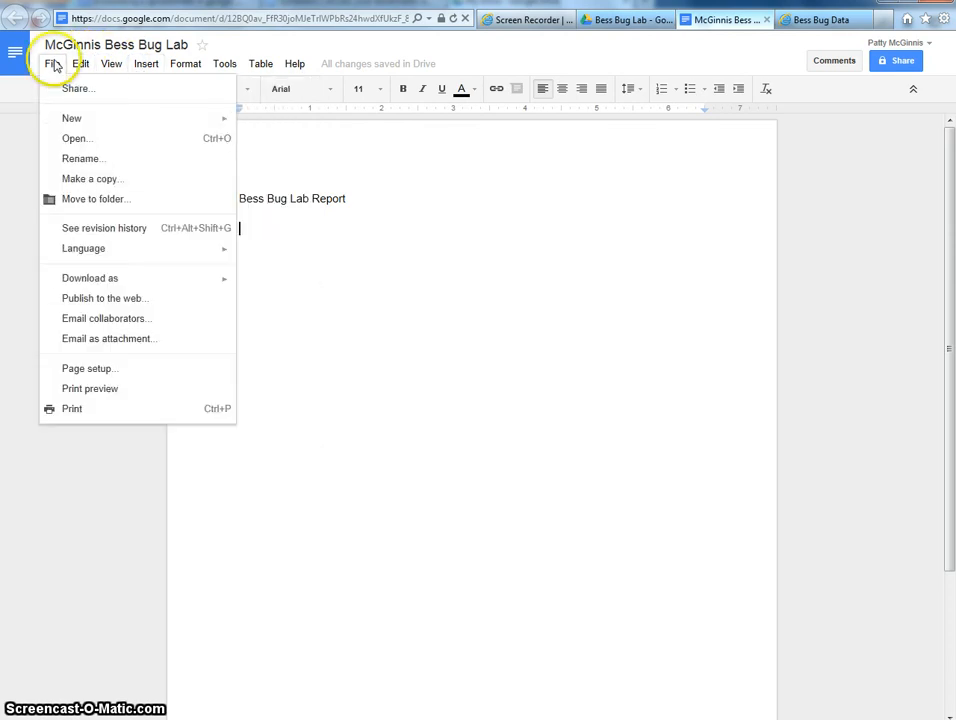
pyautogui.moveTo(71, 65)
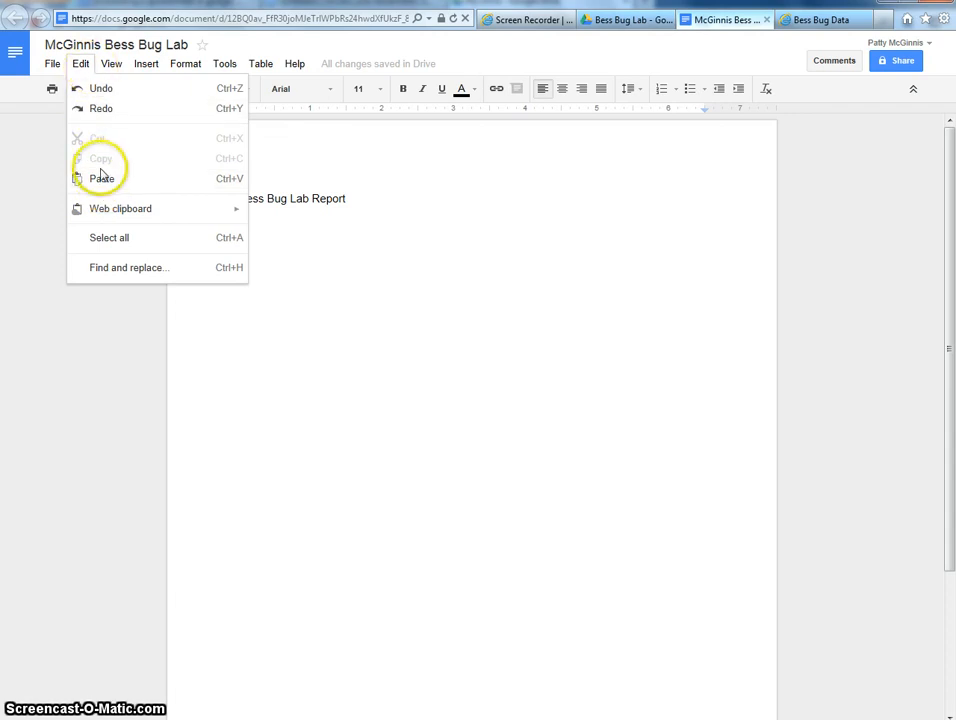
pyautogui.moveTo(103, 212)
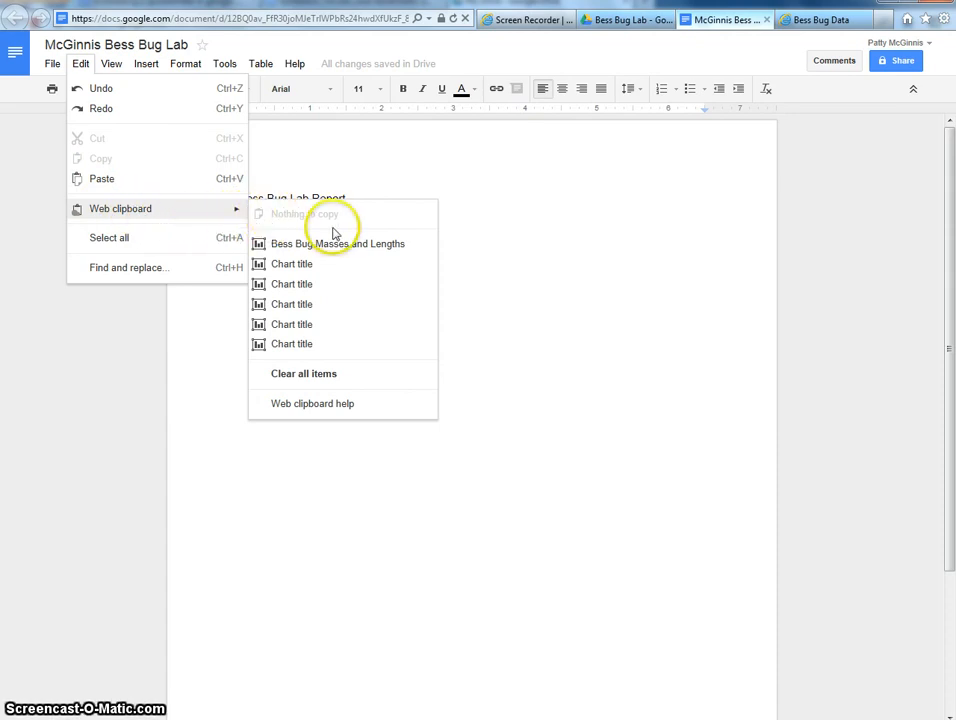
pyautogui.moveTo(334, 243)
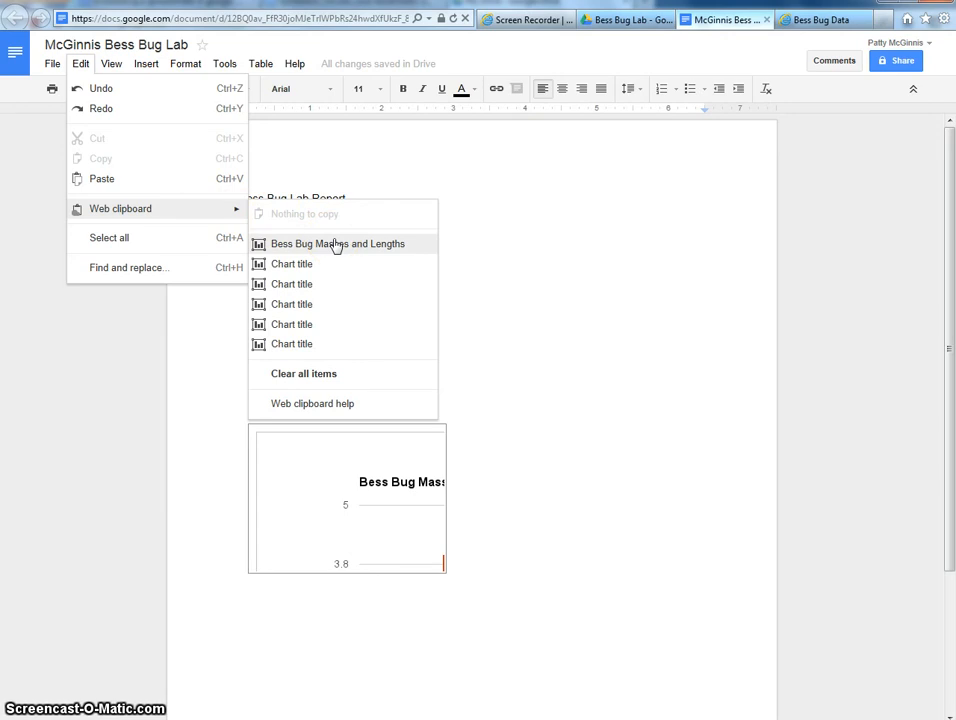
pyautogui.click(336, 245)
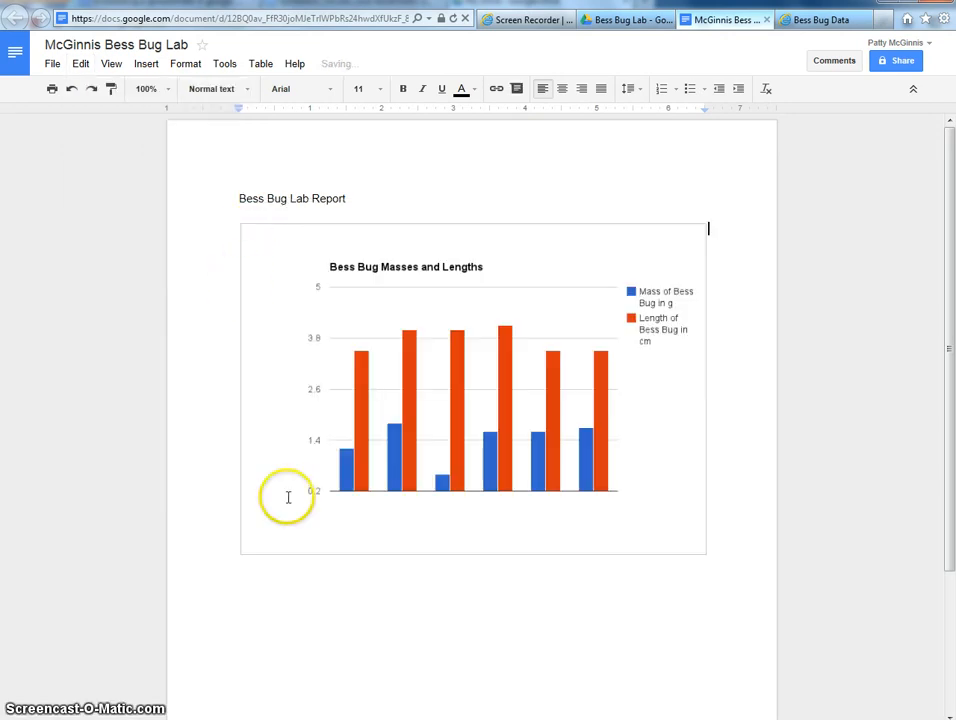
pyautogui.click(355, 205)
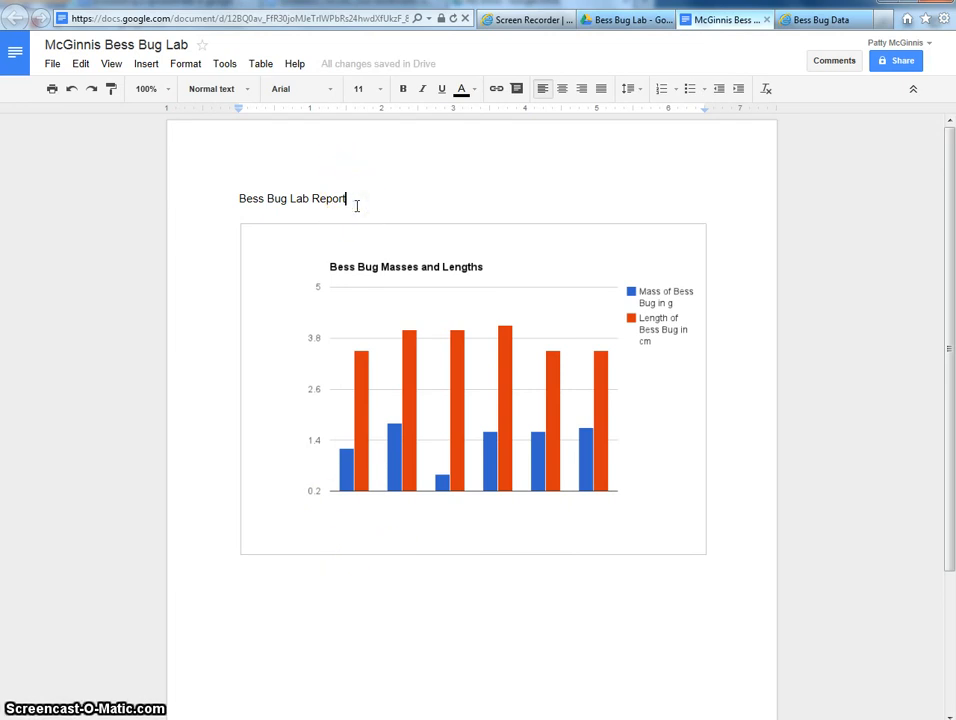